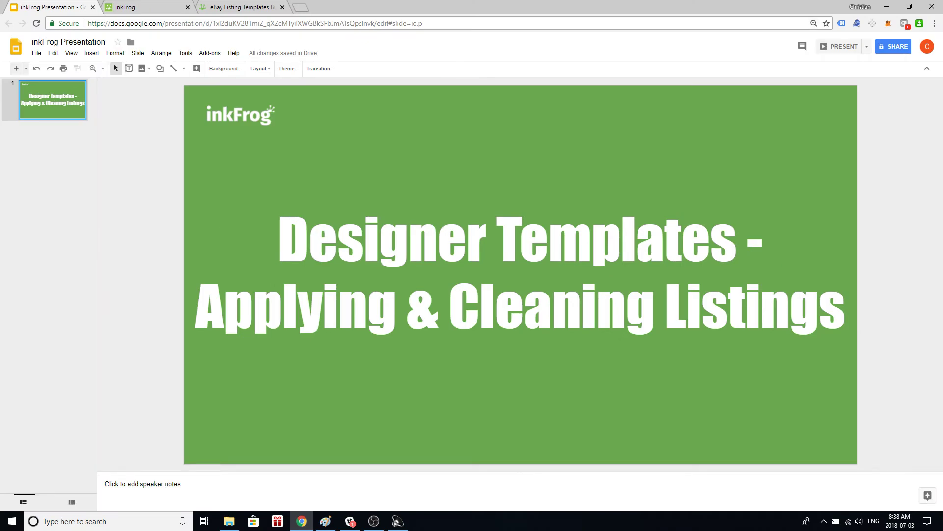
# Step: Leave the Designer Templates slide for the inkFrog Edit Listing tab of the boots rain cover
pyautogui.hotkey('ctrl', 'Tab')
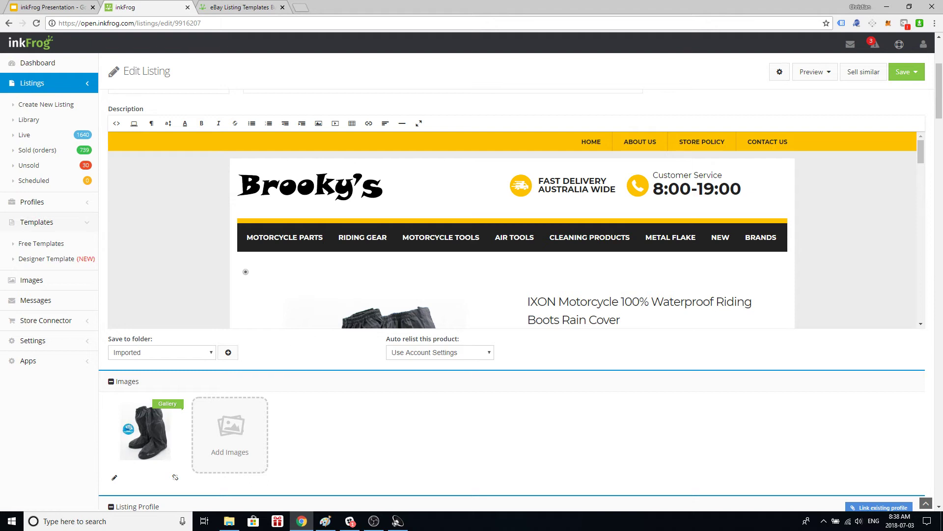
# Step: Compare the Brooky's description with the designer template preview in the neighbouring tab
pyautogui.scroll(-5, 511, 229)
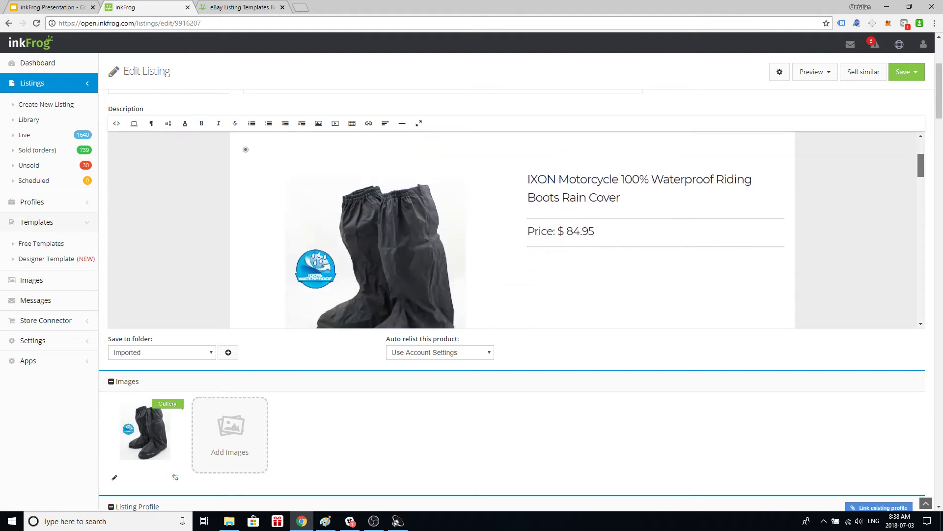
pyautogui.scroll(-10, 511, 230)
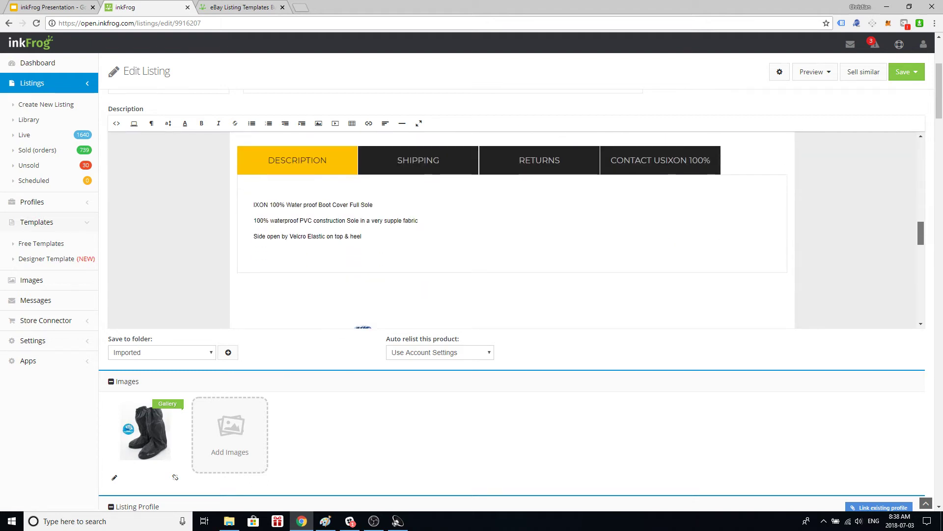
pyautogui.scroll(-4, 511, 229)
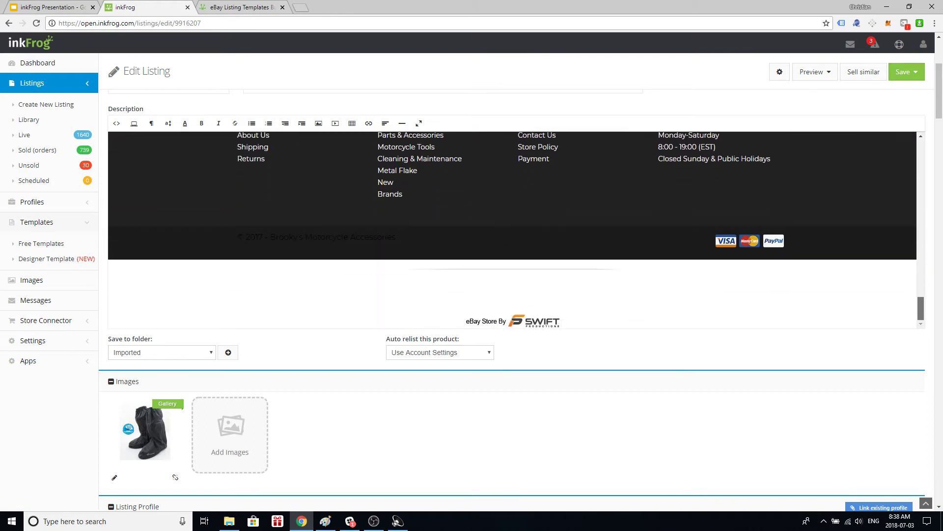
pyautogui.scroll(8, 511, 229)
pyautogui.scroll(10, 511, 230)
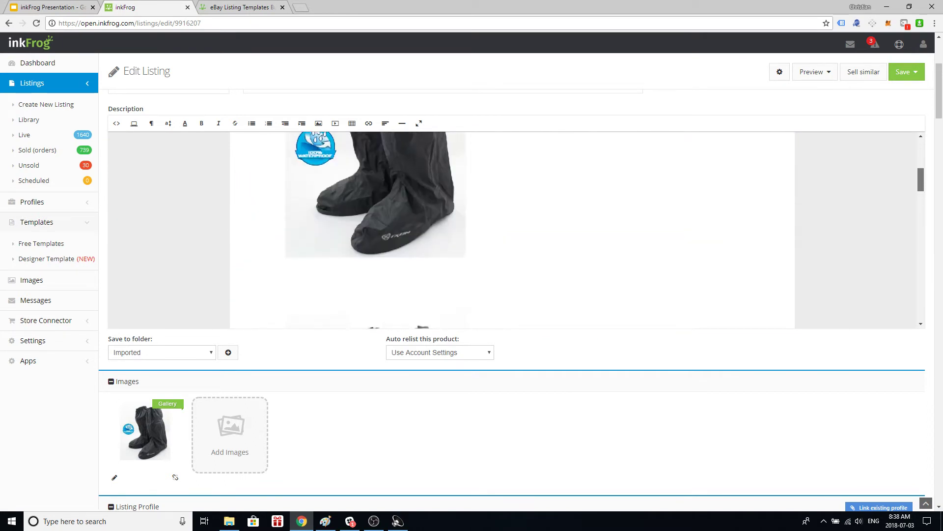
pyautogui.scroll(1, 511, 230)
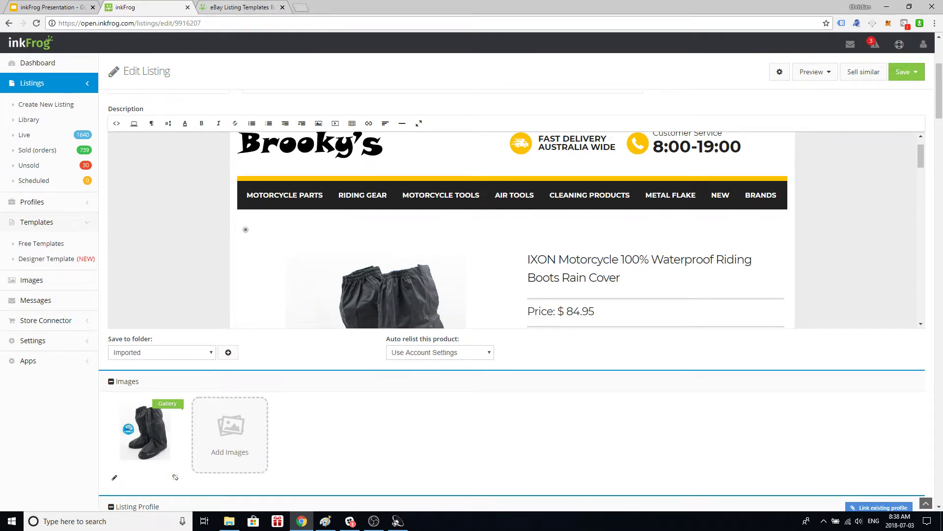
pyautogui.hotkey('ctrl', 'Tab')
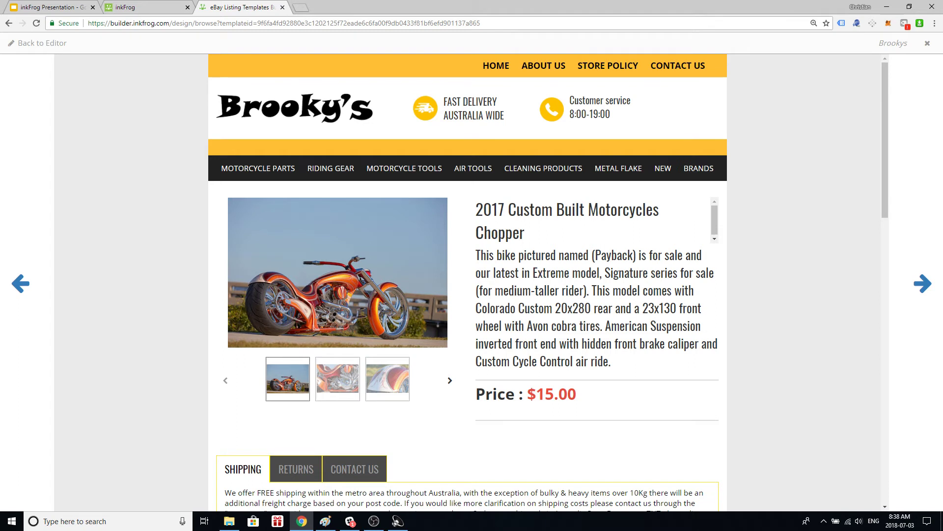
pyautogui.scroll(-10, 466, 282)
pyautogui.scroll(10, 467, 282)
pyautogui.hotkey('ctrl', 'shift', 'Tab')
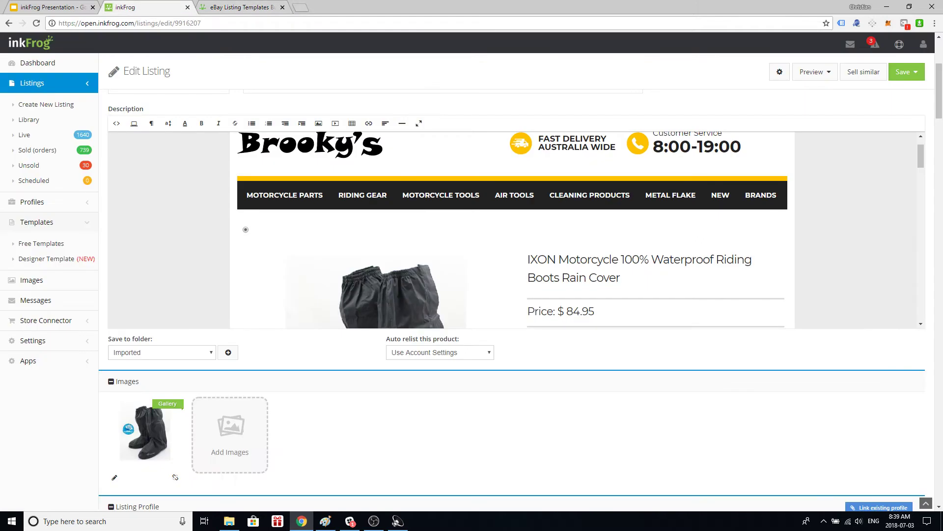
# Step: Back in the listing editor, return to the top and open the Preview dropdown
pyautogui.scroll(-1, 521, 300)
pyautogui.scroll(2, 520, 300)
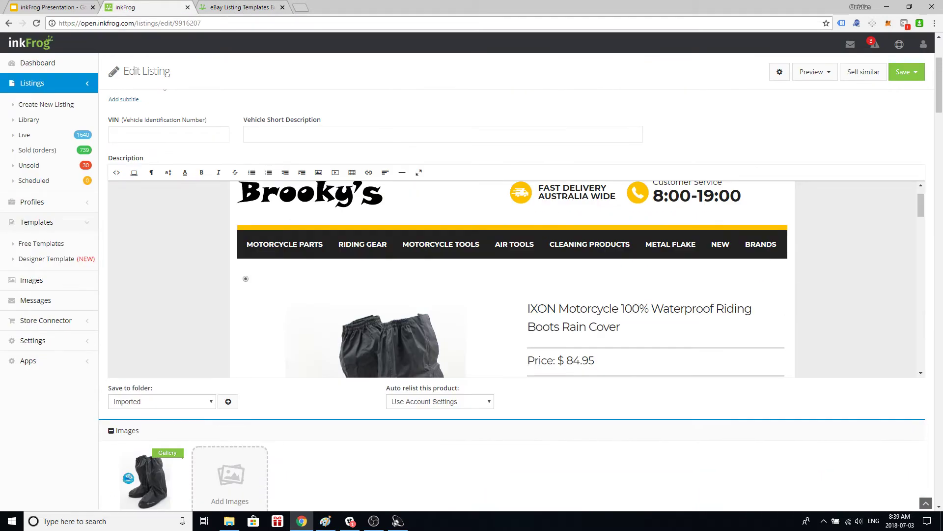
pyautogui.scroll(-6, 541, 295)
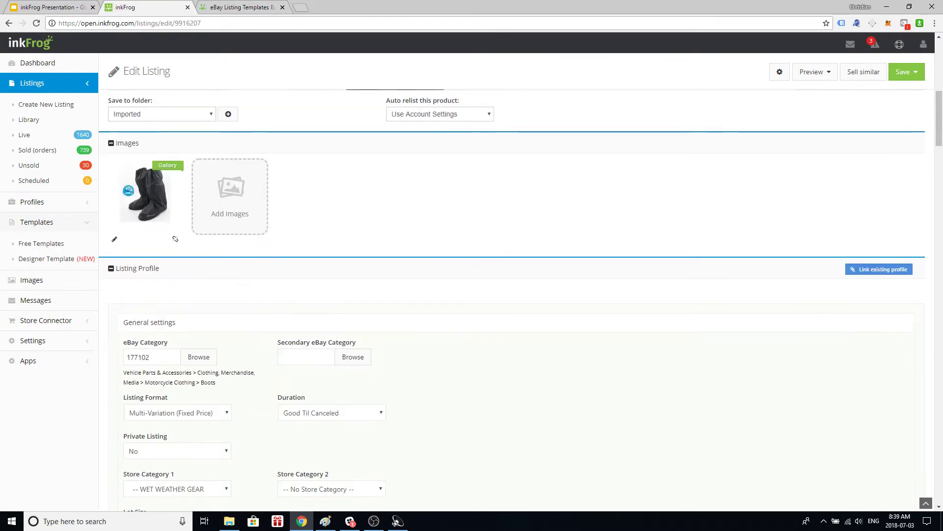
pyautogui.scroll(-19, 521, 295)
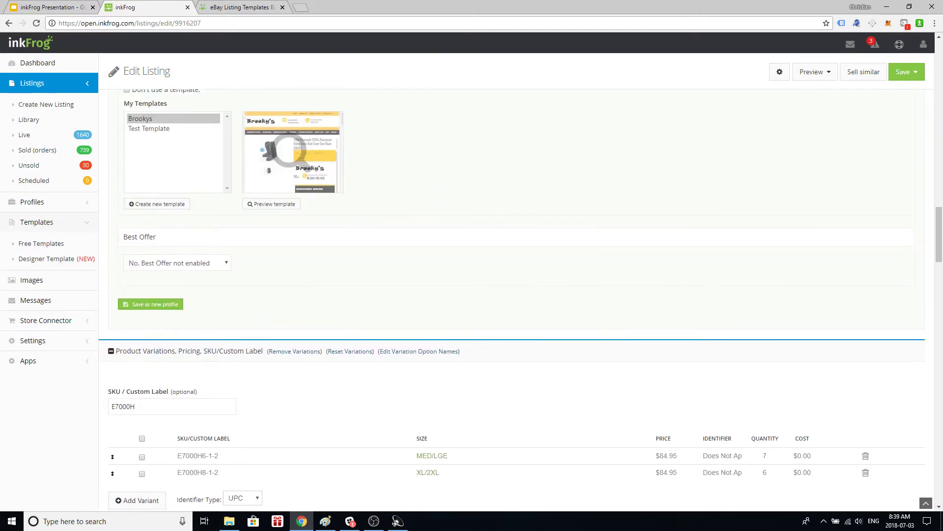
pyautogui.scroll(1, 512, 300)
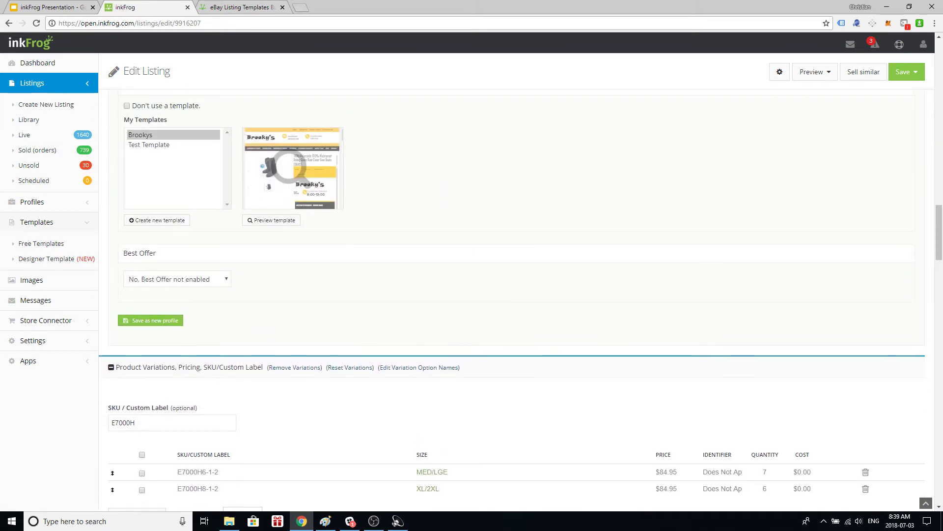
pyautogui.scroll(20, 516, 300)
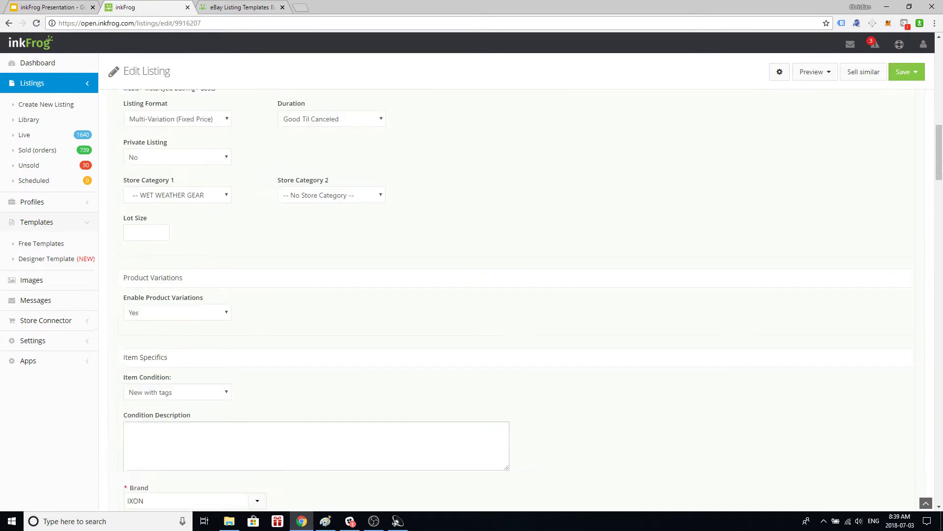
pyautogui.click(814, 72)
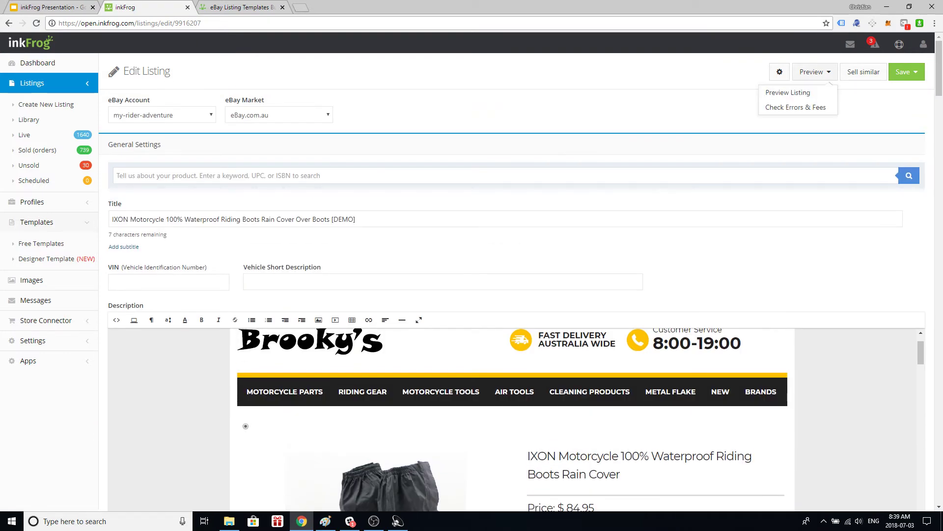
# Step: Open Preview Listing maximized and select all its content to expose the nested Brooky's header
pyautogui.click(788, 90)
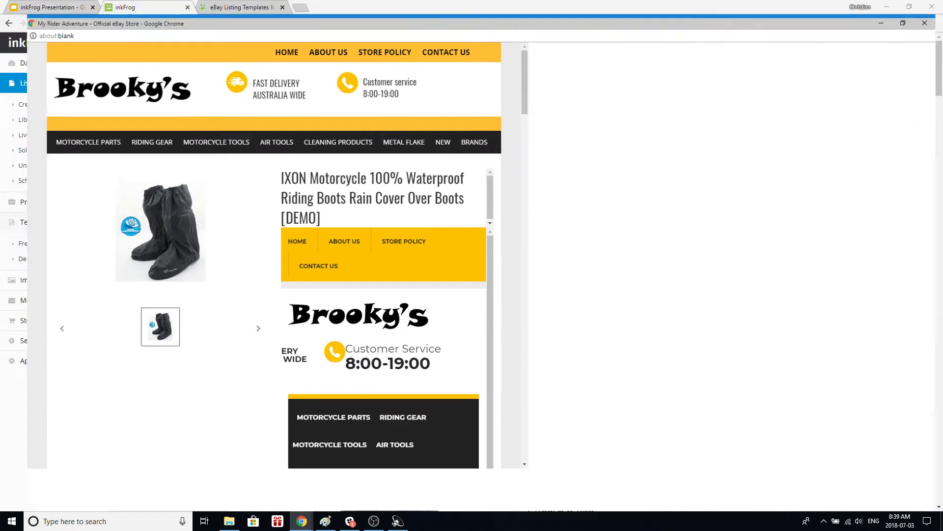
pyautogui.press('super+Up')
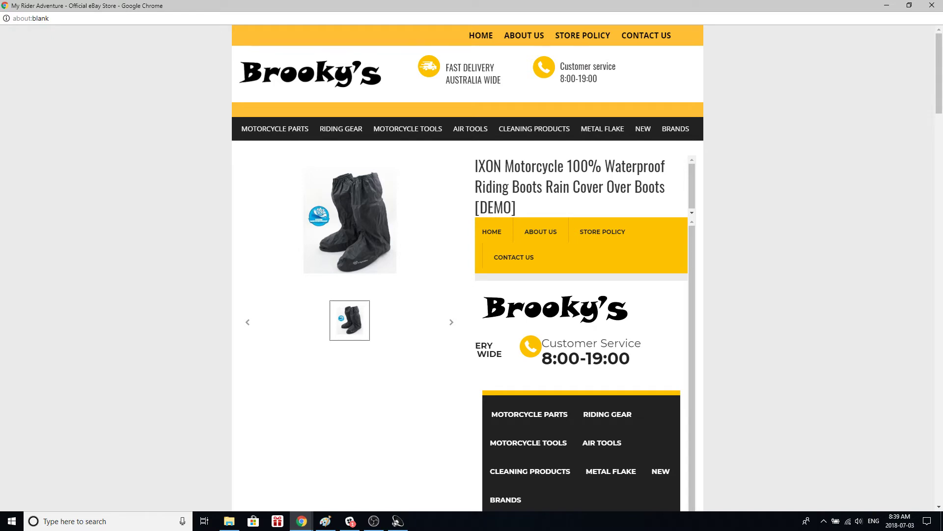
pyautogui.hotkey('ctrl', 'a')
# Step: Close the preview and select the three IXON rain-cover product lines in the Description tab
pyautogui.click(932, 5)
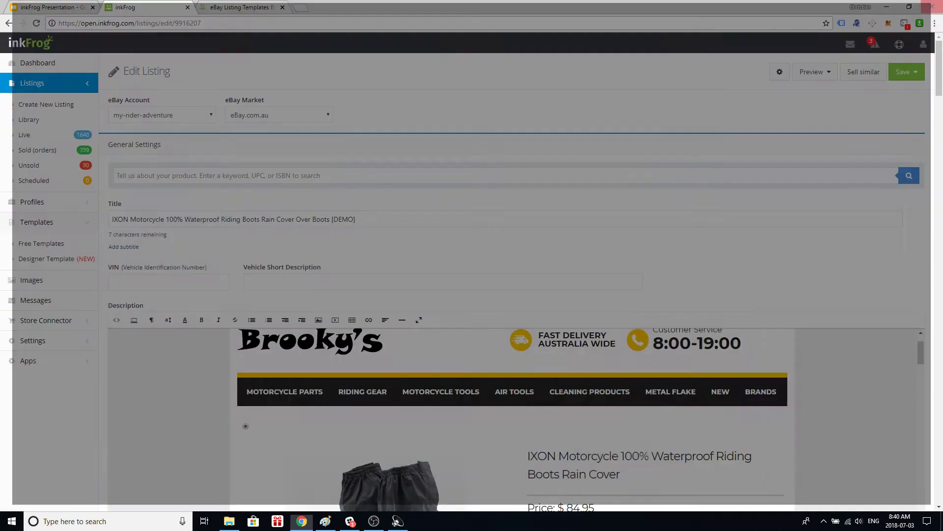
pyautogui.scroll(-4, 513, 196)
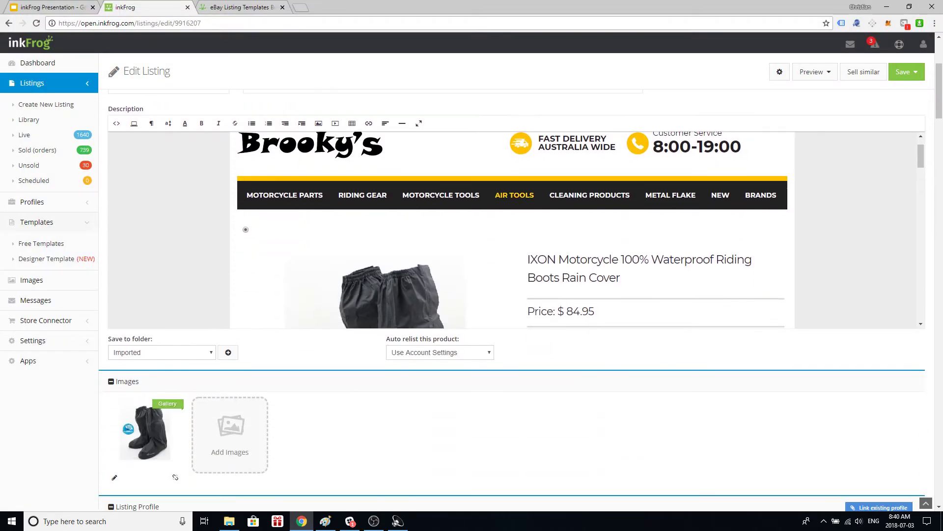
pyautogui.scroll(-1, 514, 195)
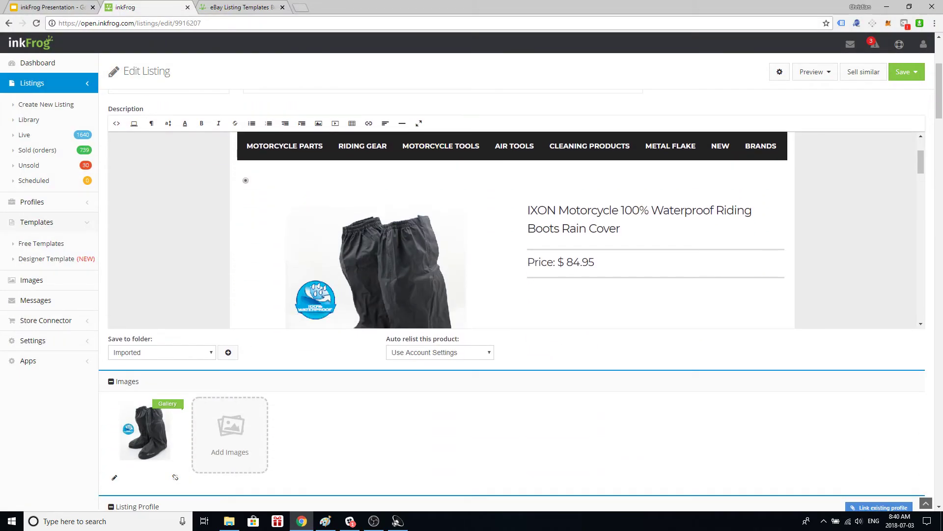
pyautogui.scroll(-2, 513, 230)
pyautogui.scroll(1, 513, 230)
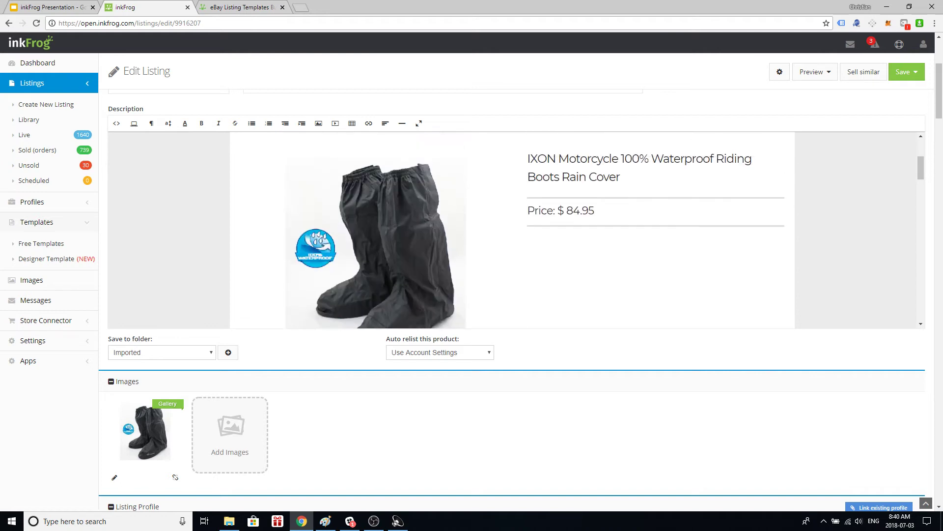
pyautogui.scroll(2, 512, 230)
pyautogui.scroll(-10, 514, 230)
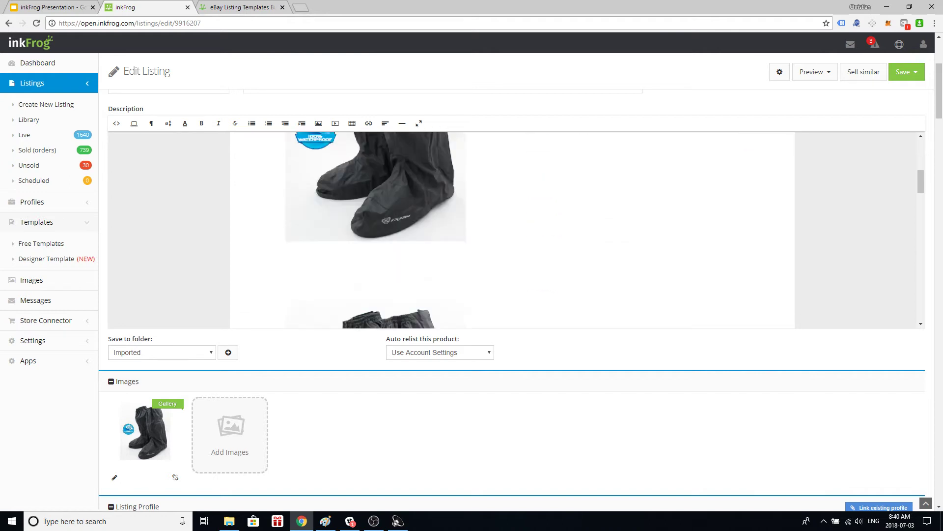
pyautogui.scroll(-1, 514, 230)
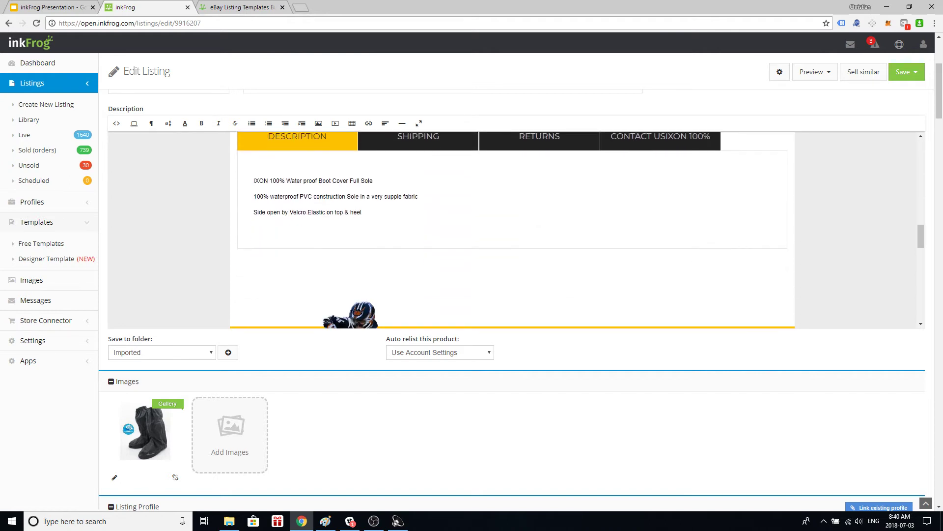
pyautogui.scroll(1, 513, 230)
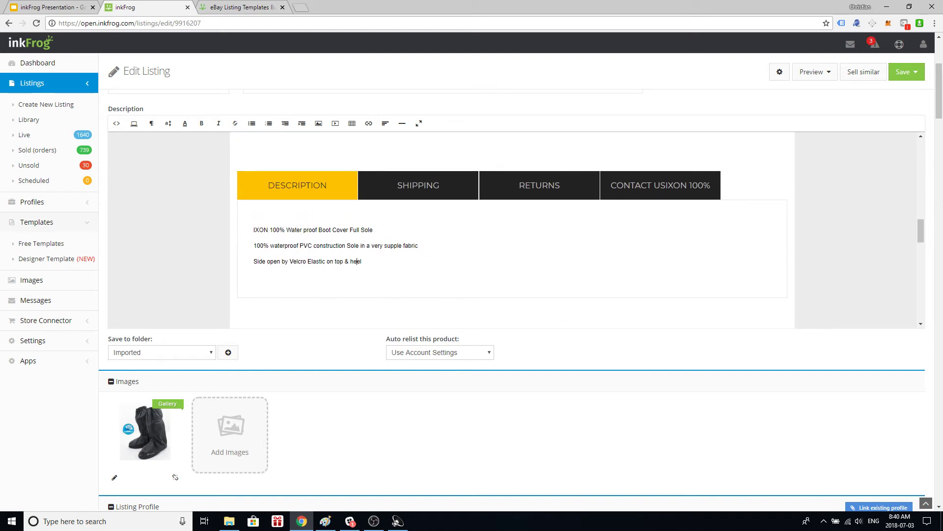
pyautogui.moveTo(361, 261); pyautogui.dragTo(255, 230)
pyautogui.hotkey('ctrl', 'c')
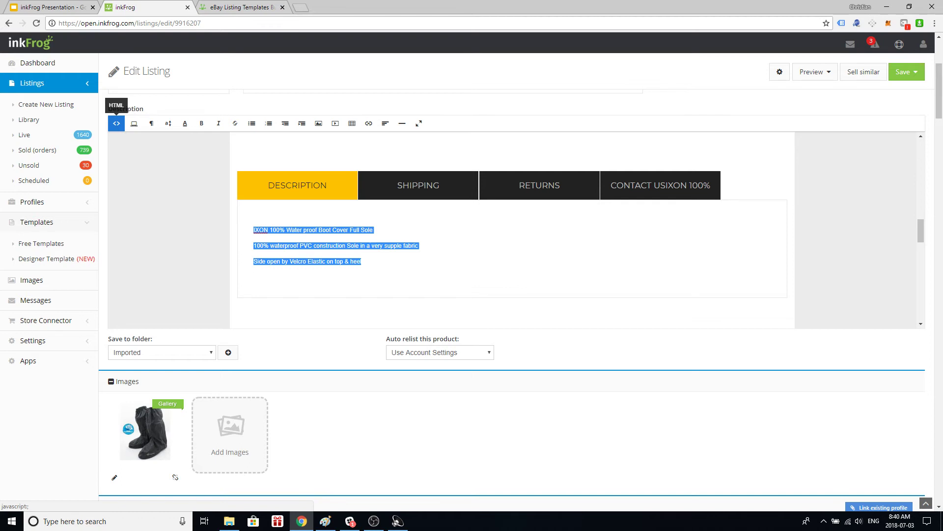
# Step: In the HTML source, replace all template markup with the three pasted product lines
pyautogui.click(116, 123)
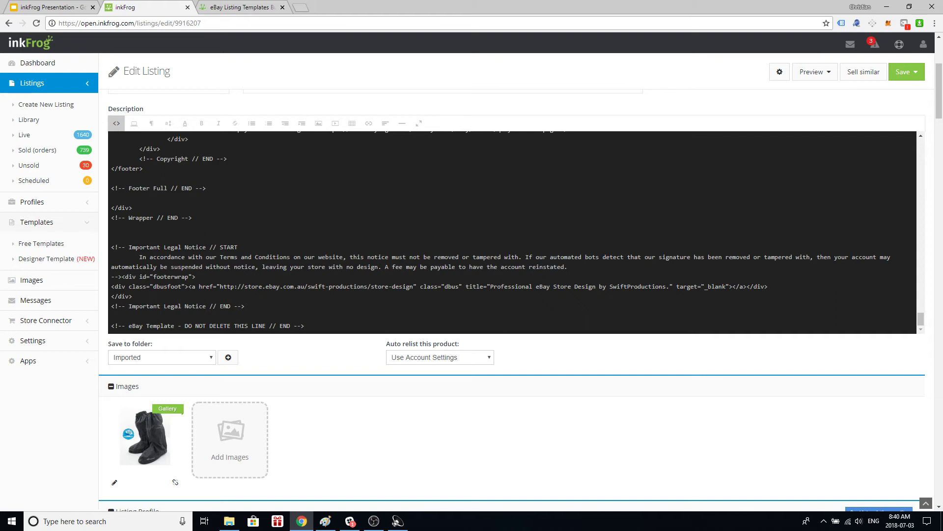
pyautogui.scroll(3, 513, 232)
pyautogui.hotkey('ctrl', 'a')
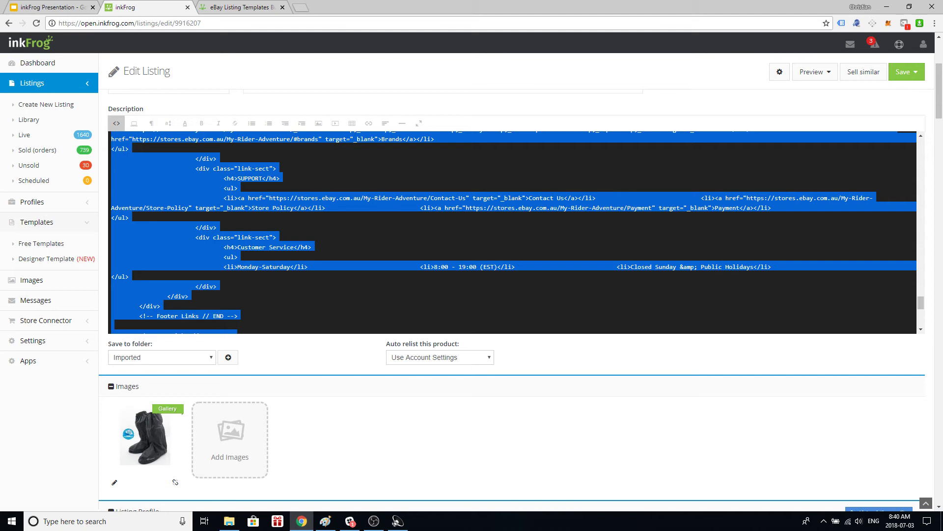
pyautogui.press('BackSpace')
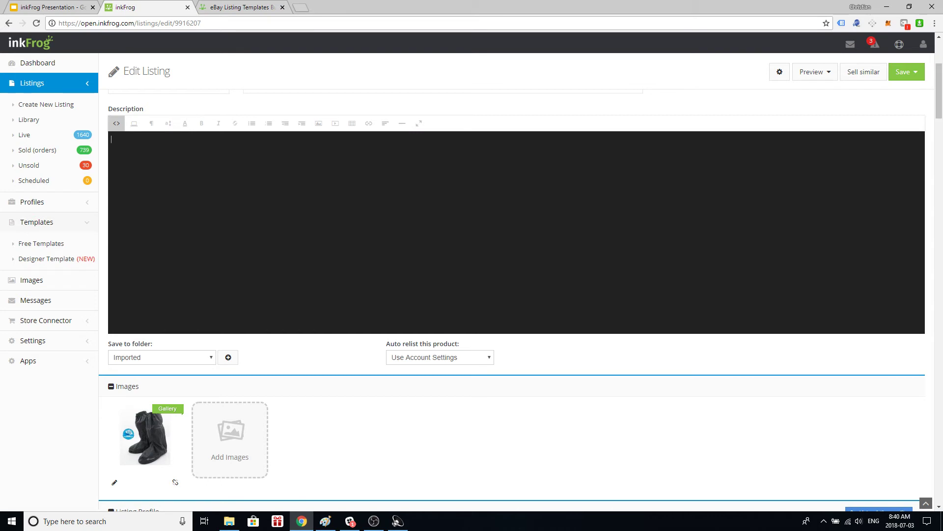
pyautogui.hotkey('ctrl', 'v')
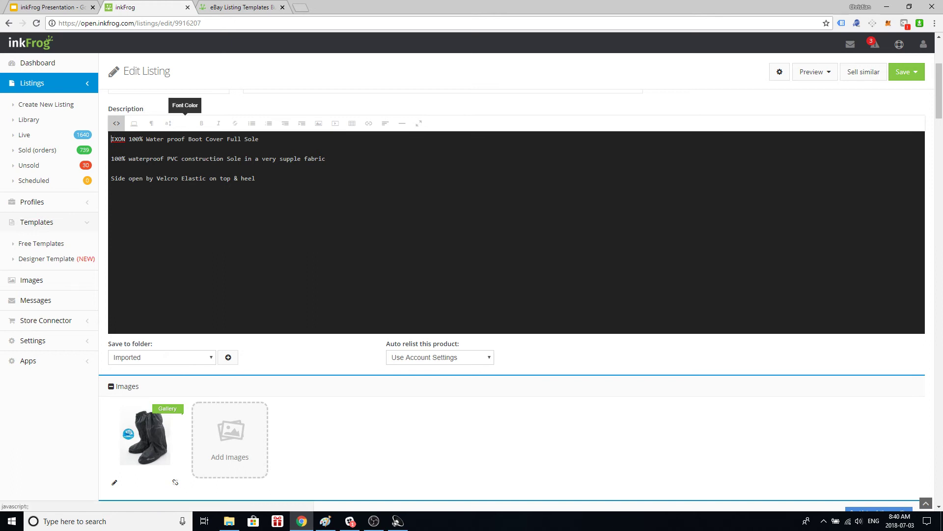
# Step: Wrap each product line in its own <p></p> tags and return to the rendered view
pyautogui.write('<p')
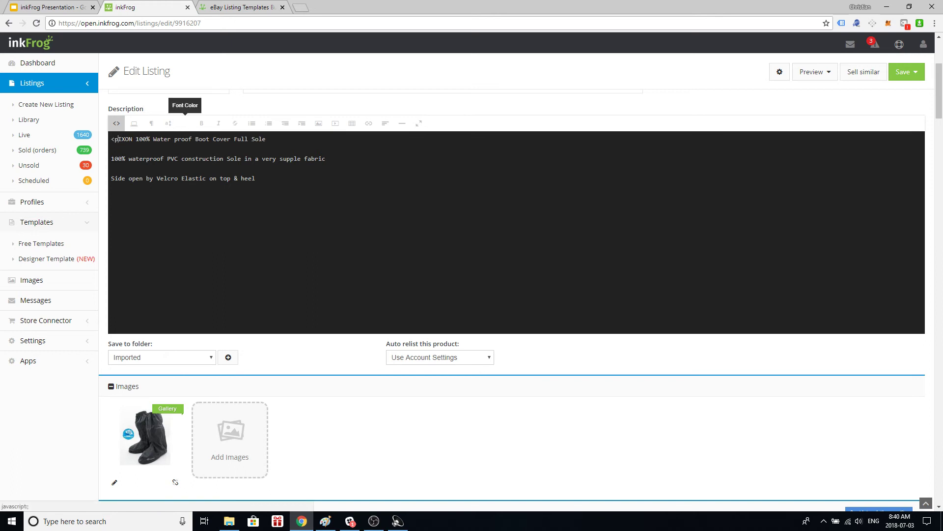
pyautogui.write('>')
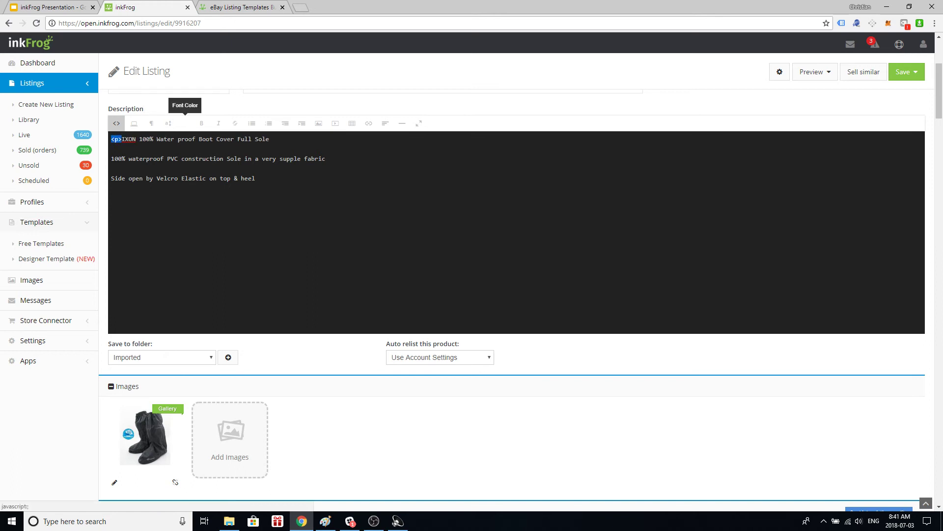
pyautogui.click(282, 139)
pyautogui.write('<p>')
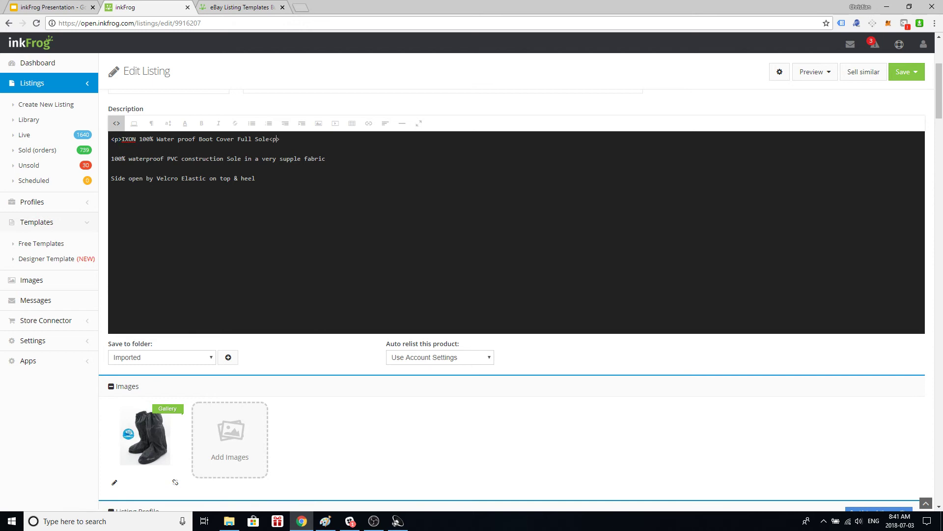
pyautogui.write('/')
pyautogui.press('Delete')
pyautogui.write('<p>')
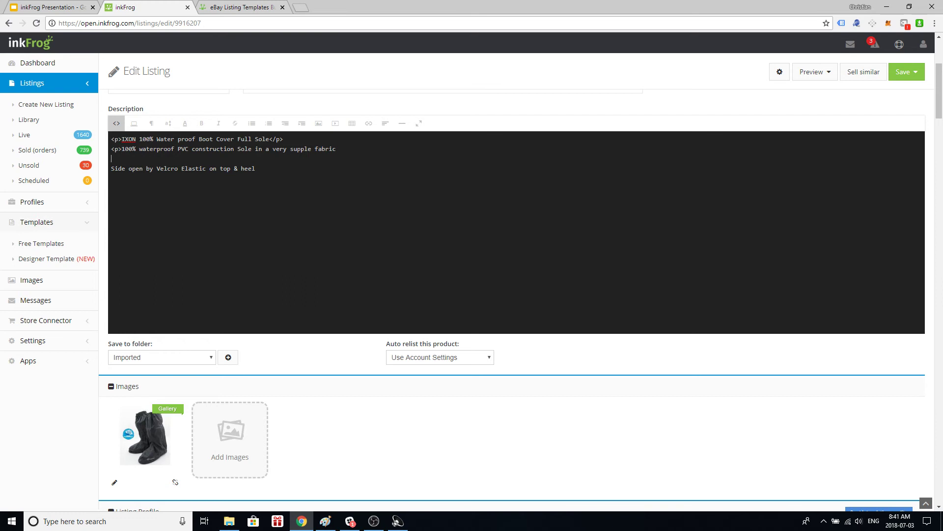
pyautogui.press('Delete')
pyautogui.write('</p> ')
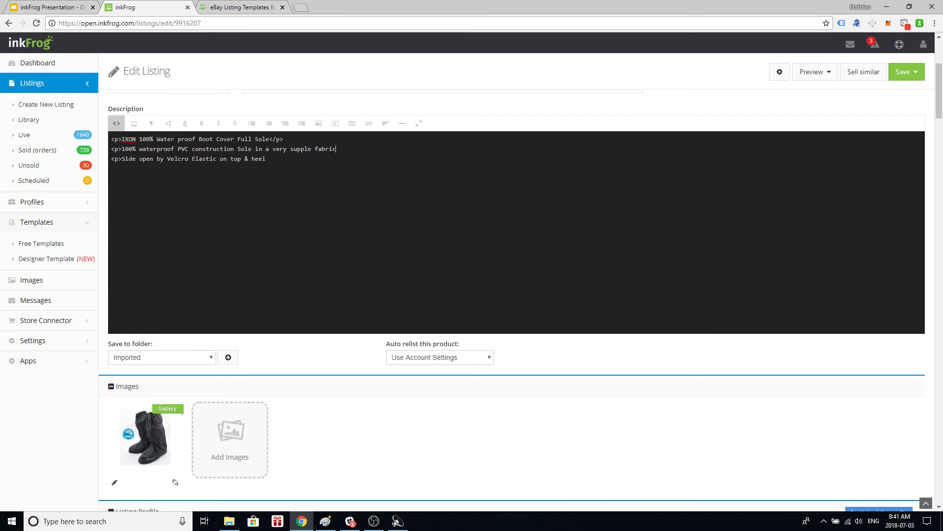
pyautogui.write('<p>')
pyautogui.press('Left')
pyautogui.press('Left')
pyautogui.write('/p> <p>')
pyautogui.press('Left')
pyautogui.press('Left')
pyautogui.write('/')
pyautogui.click(117, 123)
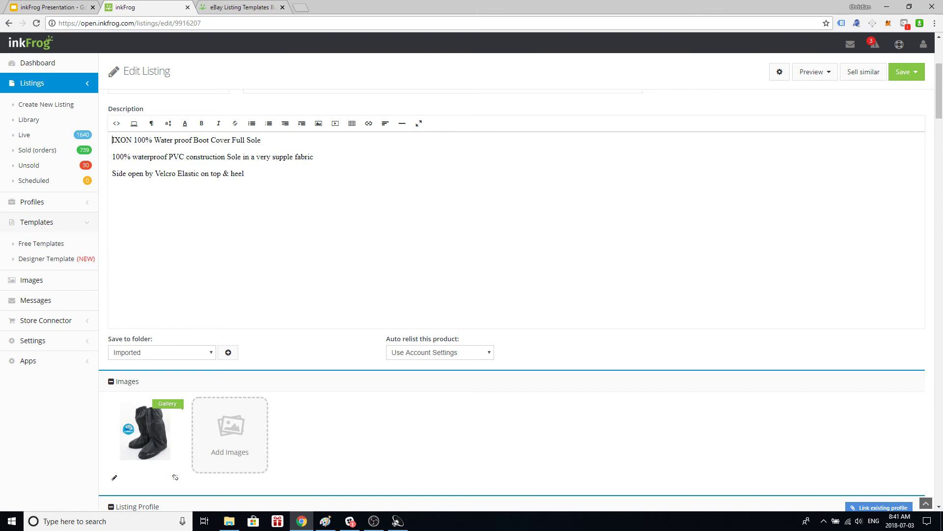
# Step: Check that Brookys is still the chosen template under Template & Design
pyautogui.scroll(-20, 516, 295)
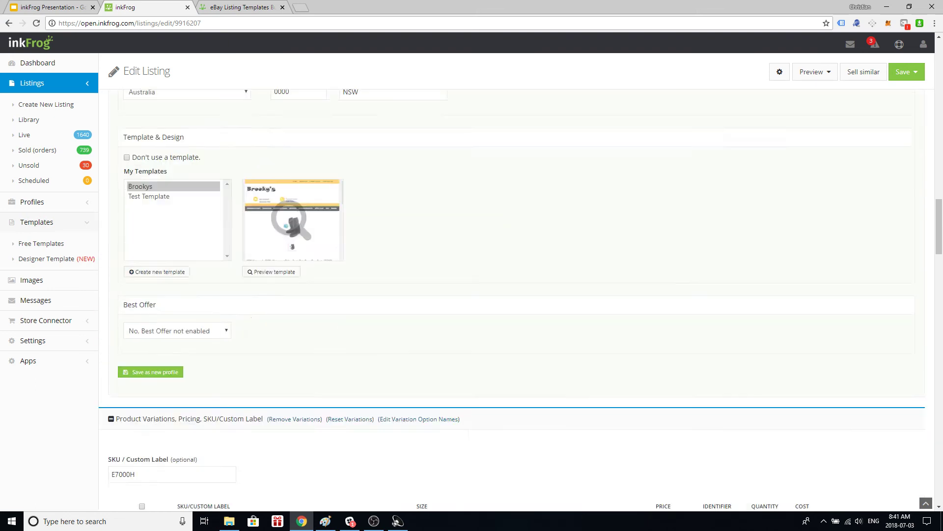
pyautogui.scroll(10, 515, 294)
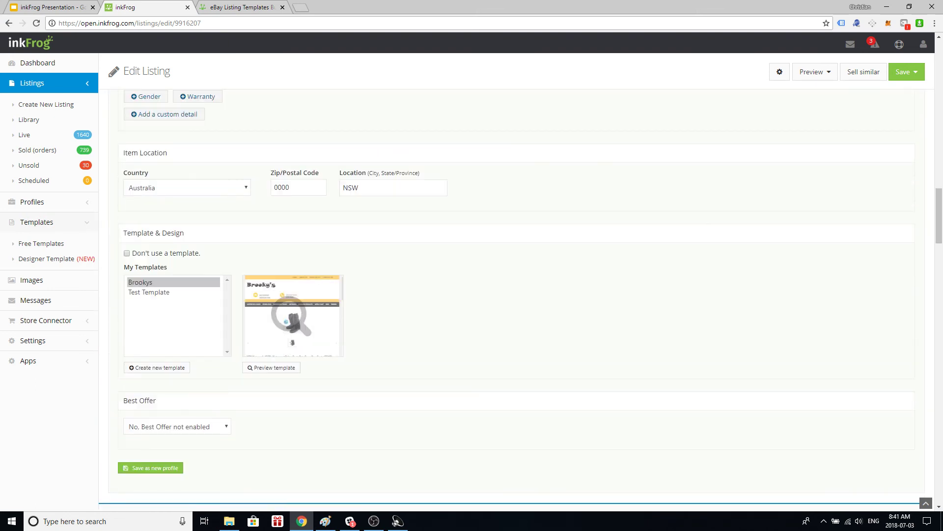
pyautogui.scroll(-1, 516, 295)
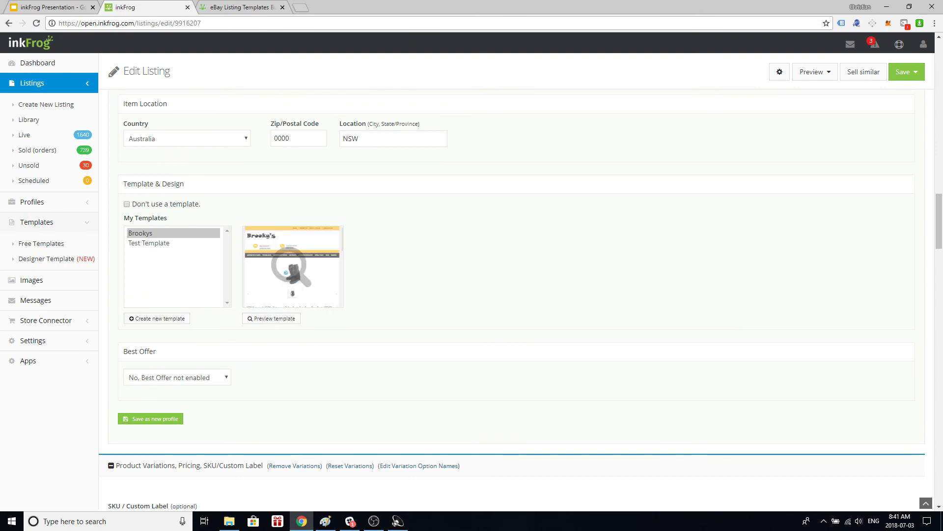
pyautogui.scroll(15, 516, 295)
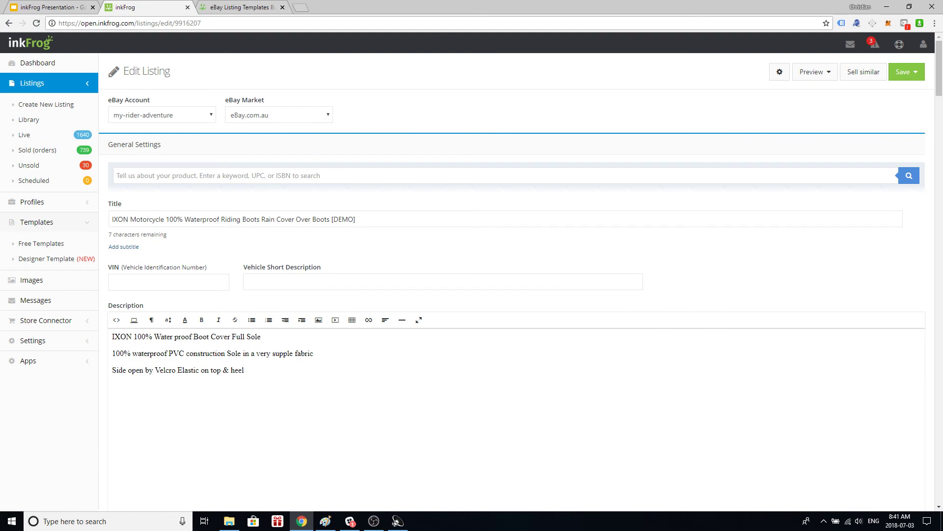
pyautogui.scroll(-3, 516, 295)
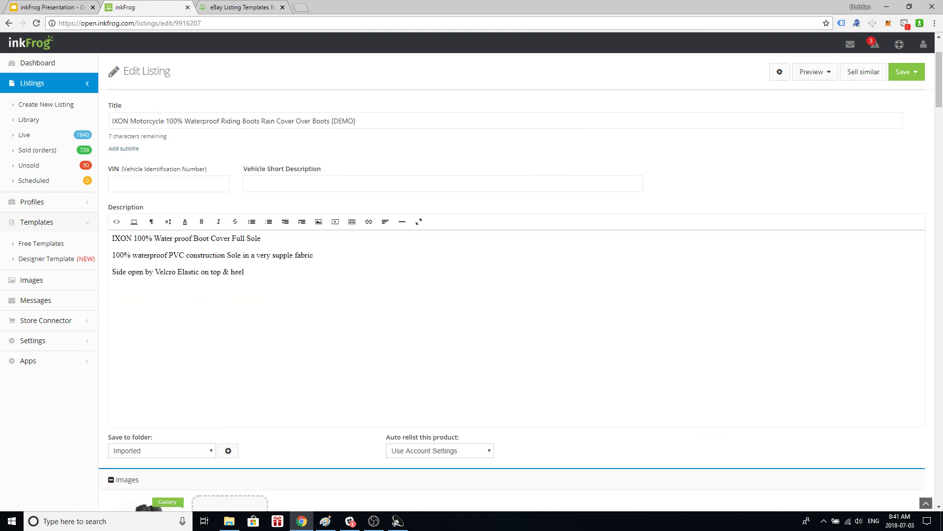
# Step: Save the listing to the library and bring up the Preview options
pyautogui.click(915, 71)
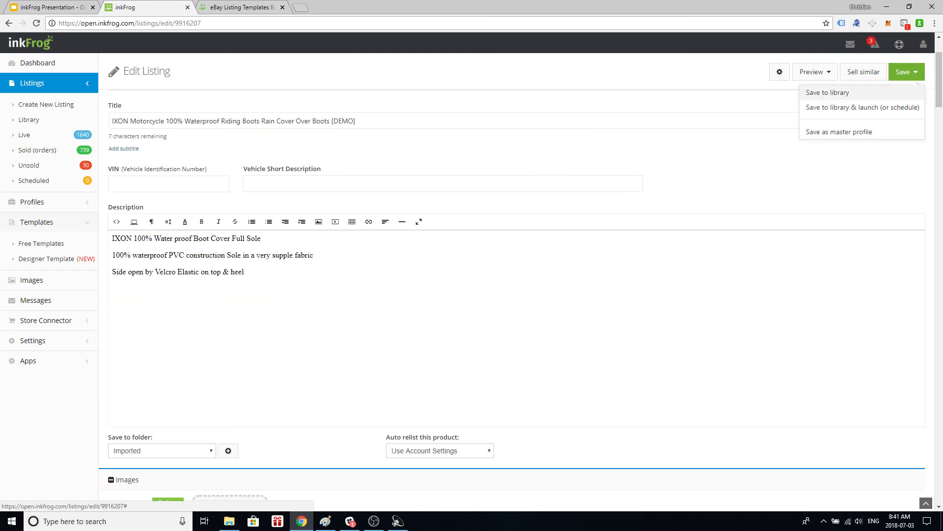
pyautogui.click(827, 93)
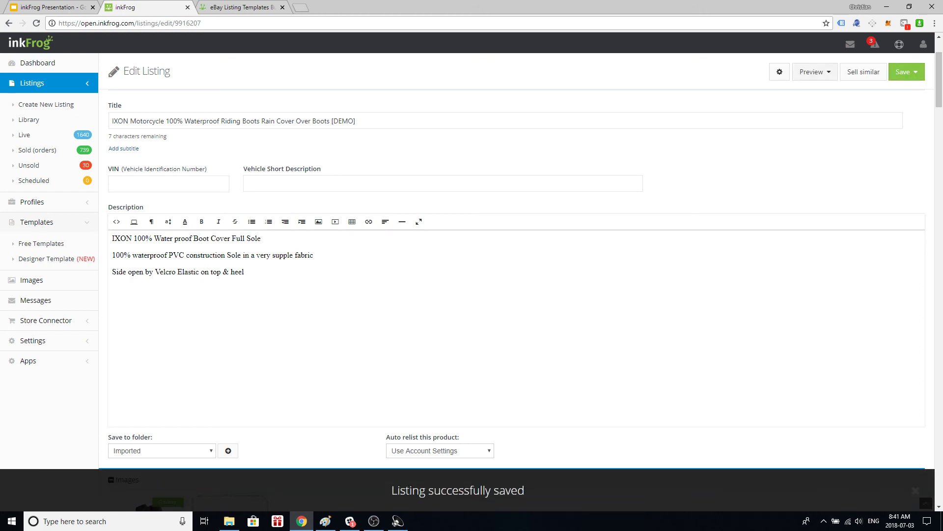
pyautogui.click(815, 72)
# Step: Preview the listing full-screen, highlight the three description lines, then scroll through and back to top
pyautogui.click(787, 92)
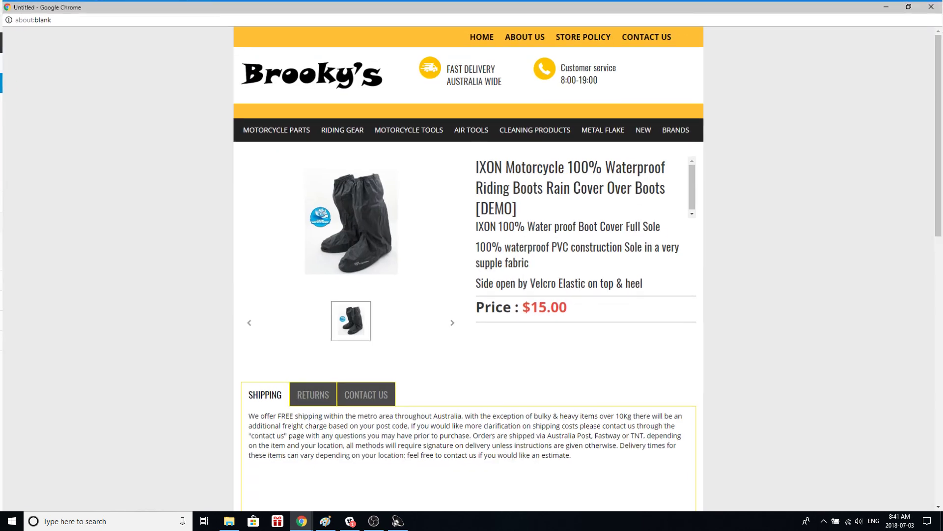
pyautogui.click(491, 6)
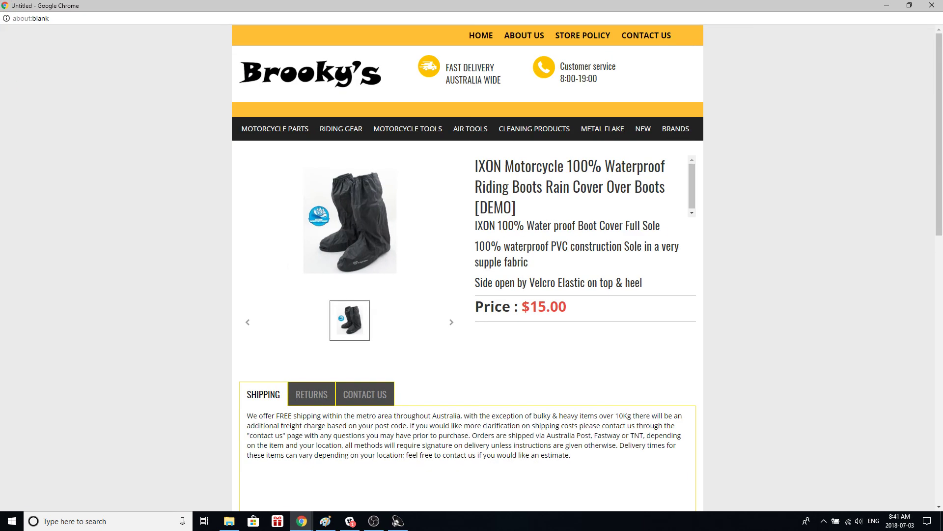
pyautogui.moveTo(642, 283); pyautogui.dragTo(475, 225)
pyautogui.scroll(-10, 467, 268)
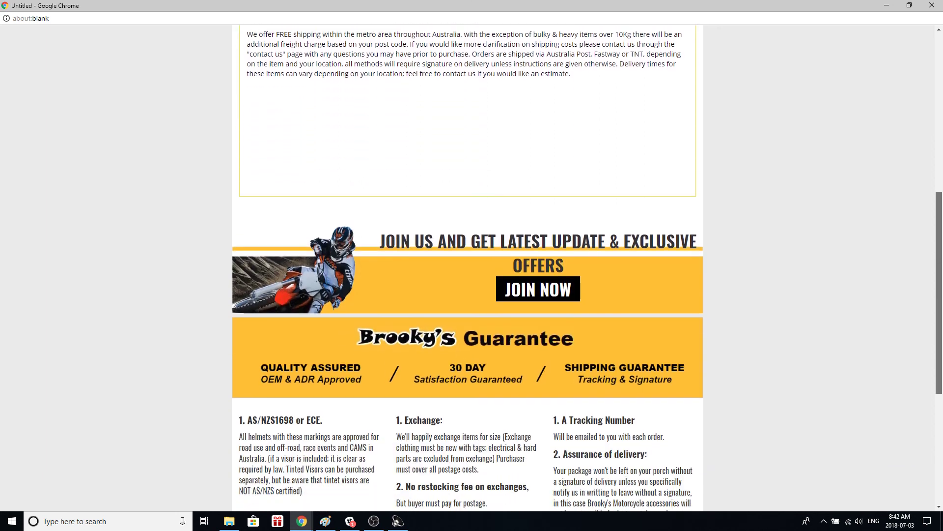
pyautogui.scroll(-2, 467, 268)
pyautogui.press('Home')
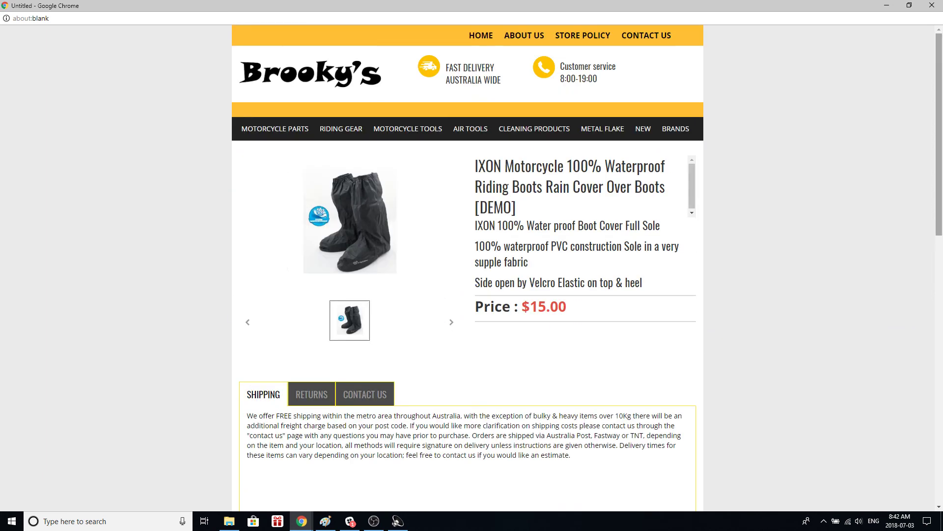